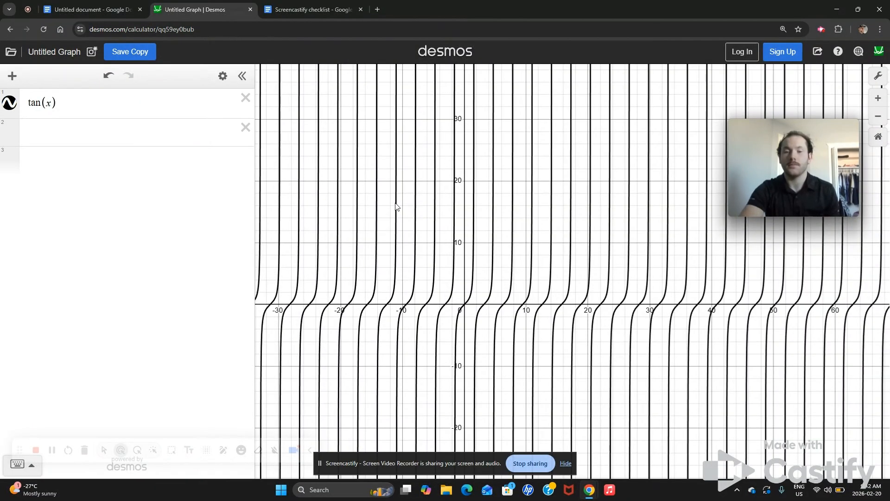
# - Delete the tan(x) expression and enter x² in the first row using the math keypad
pyautogui.click(240, 102)
pyautogui.click(152, 102)
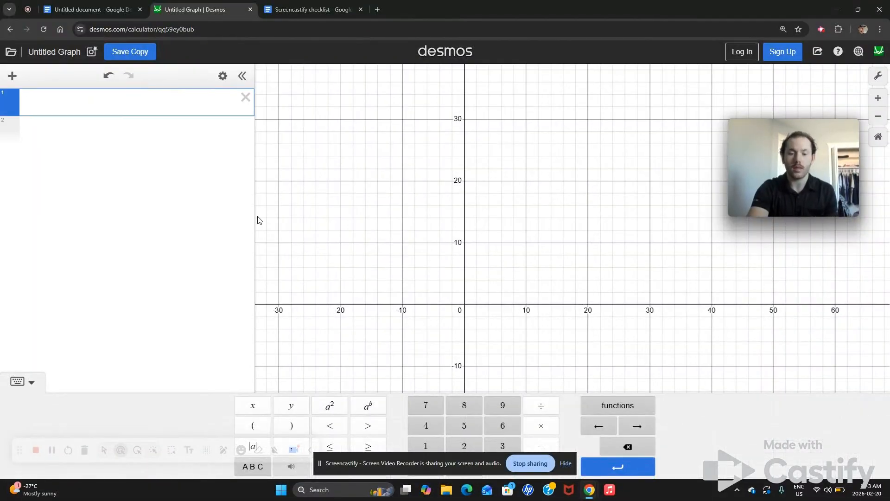
pyautogui.click(257, 408)
pyautogui.click(325, 408)
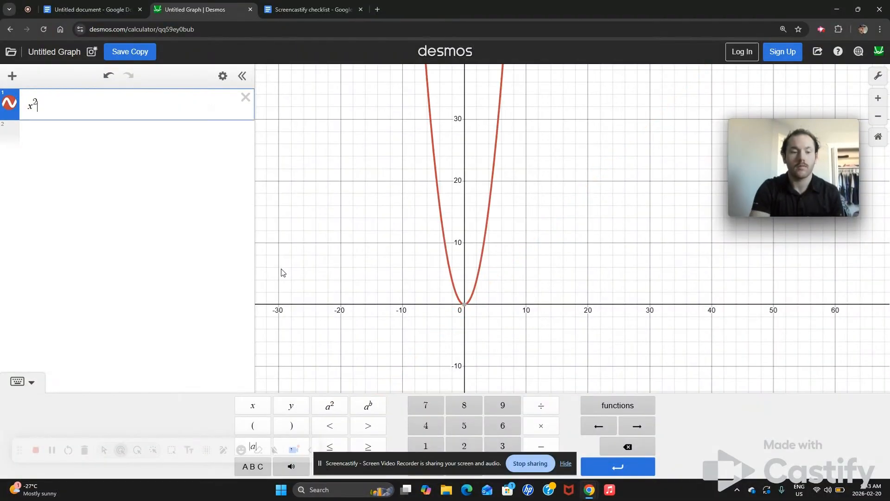
# - Hide and reshow the math keypad, then erase the x² expression
pyautogui.click(22, 382)
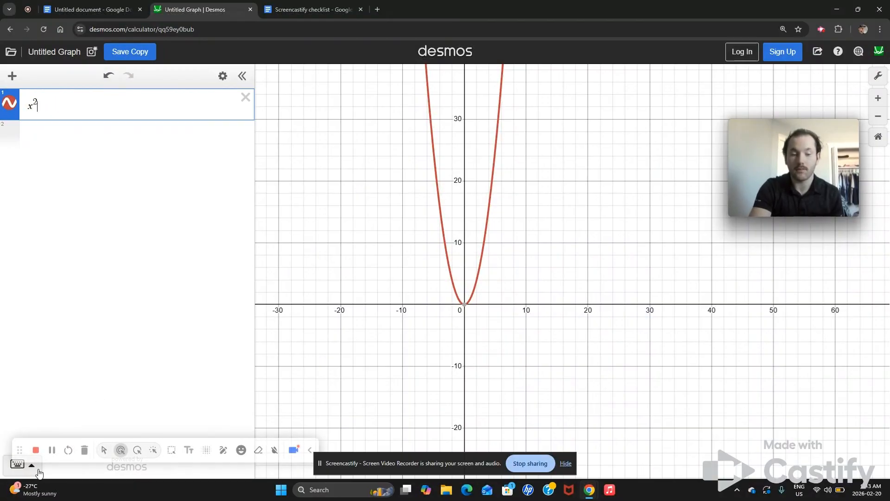
pyautogui.click(18, 464)
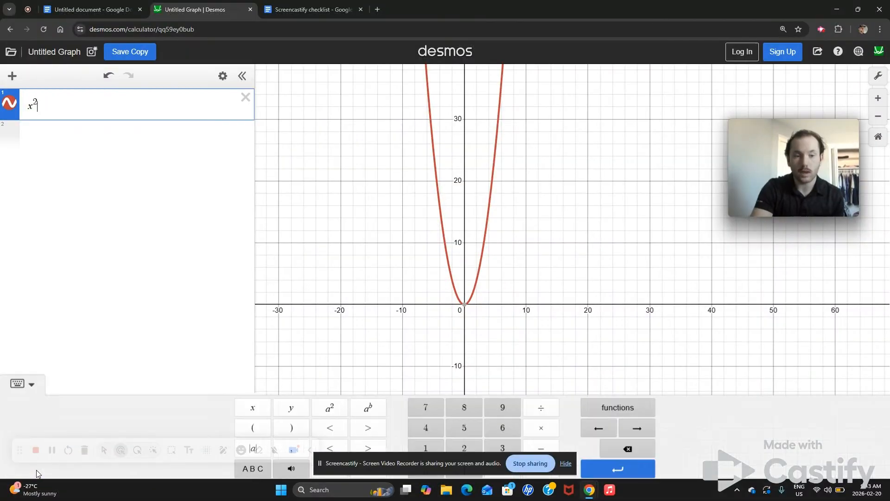
pyautogui.press('BackSpace')
pyautogui.press('BackSpace')
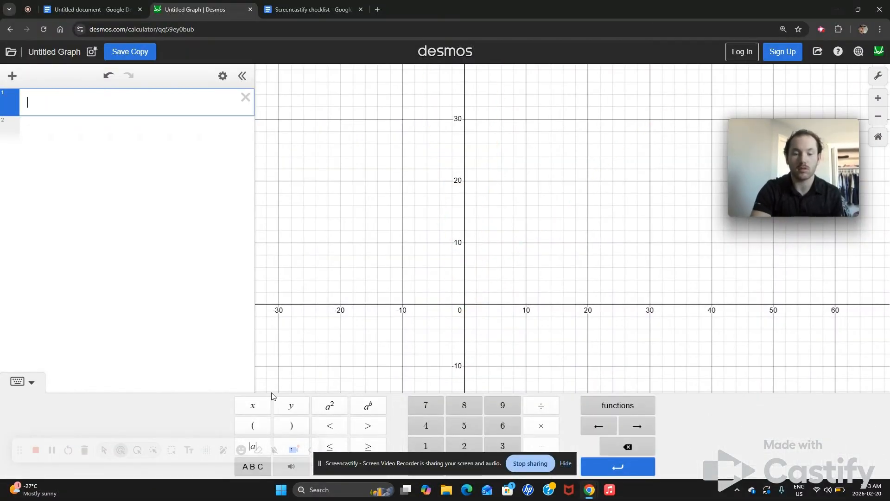
# - Build x, then x², then x^27 with the keypad and erase the expression again
pyautogui.click(263, 407)
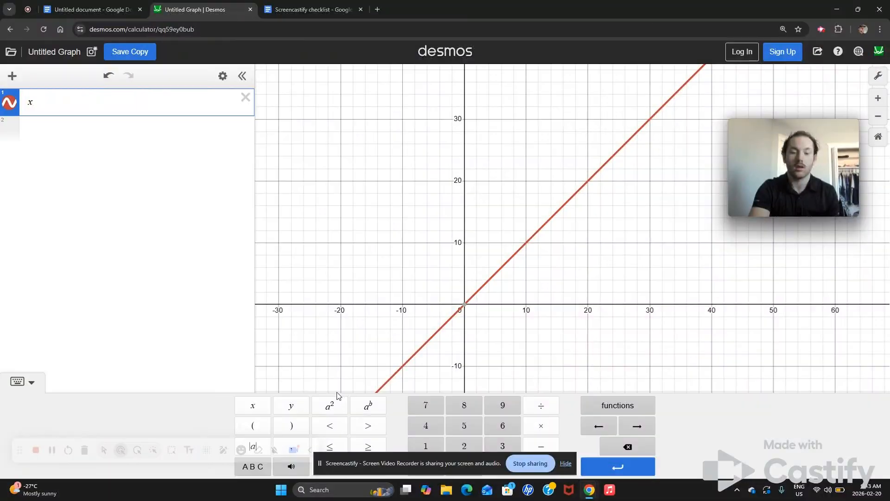
pyautogui.click(334, 406)
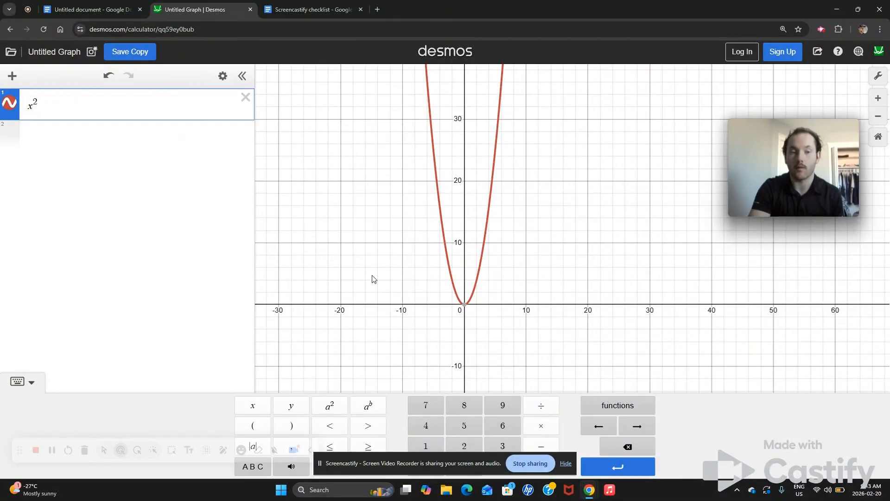
pyautogui.click(443, 407)
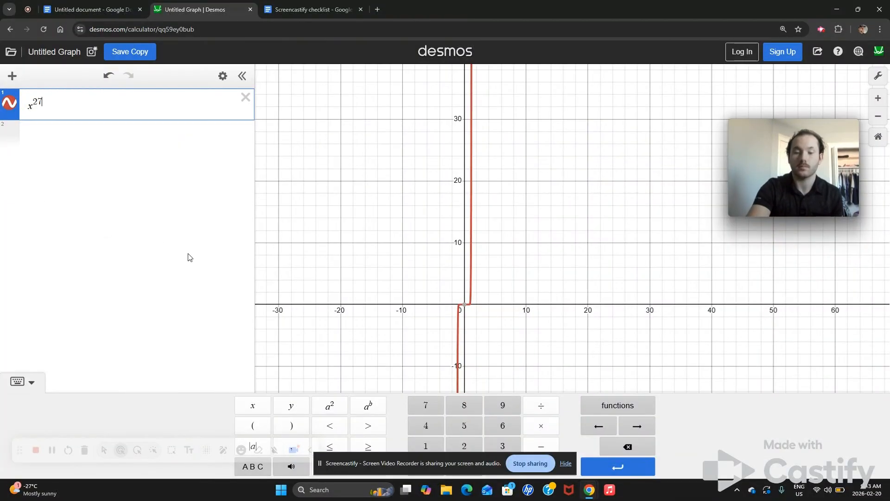
pyautogui.press('BackSpace')
pyautogui.press('BackSpace')
pyautogui.press('BackSpace')
pyautogui.press('BackSpace')
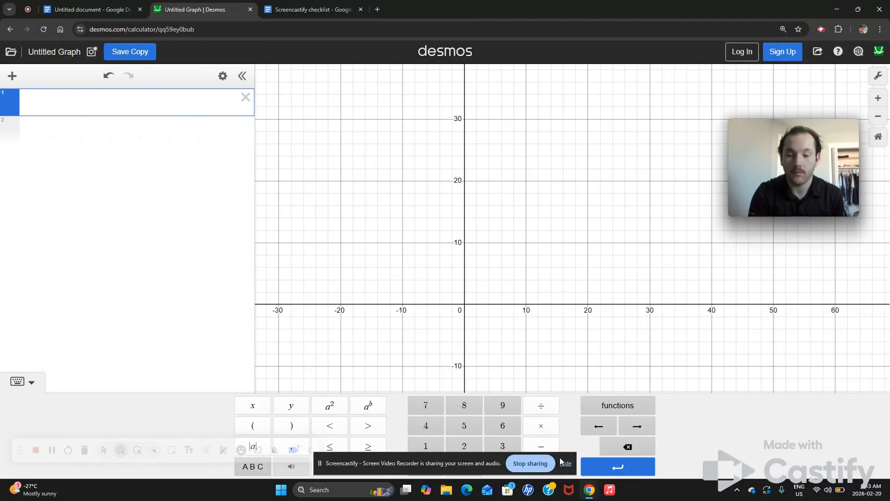
# - Insert tan(x) from the keypad's trig functions list
pyautogui.click(623, 414)
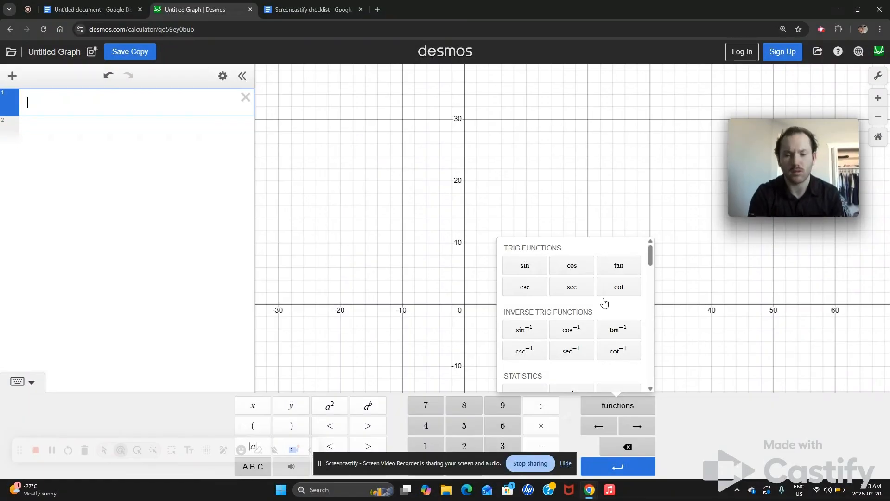
pyautogui.rightClick(614, 271)
pyautogui.click(608, 251)
pyautogui.click(608, 268)
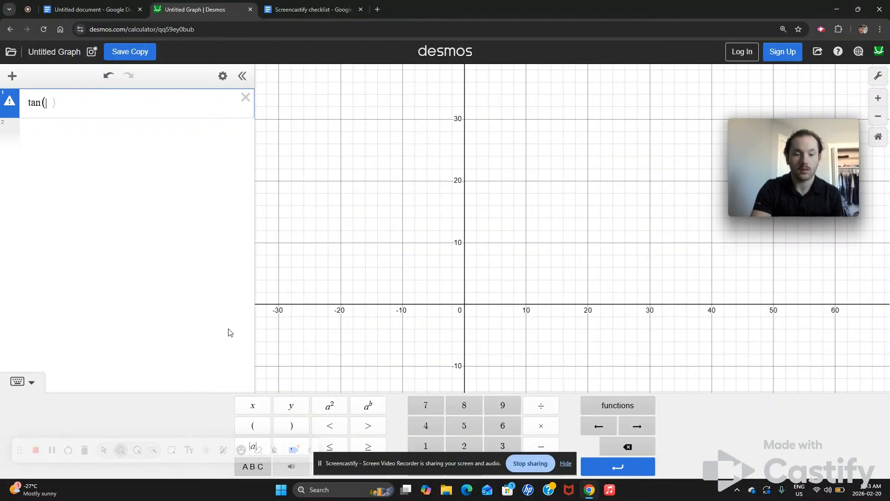
pyautogui.click(254, 408)
# - Zoom out and back in on the tangent graph
pyautogui.scroll(-10, 435, 221)
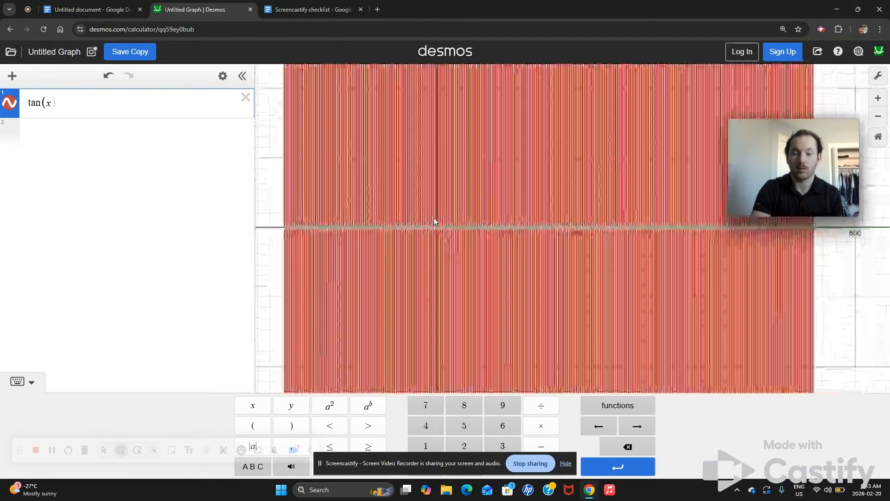
pyautogui.scroll(-3, 434, 221)
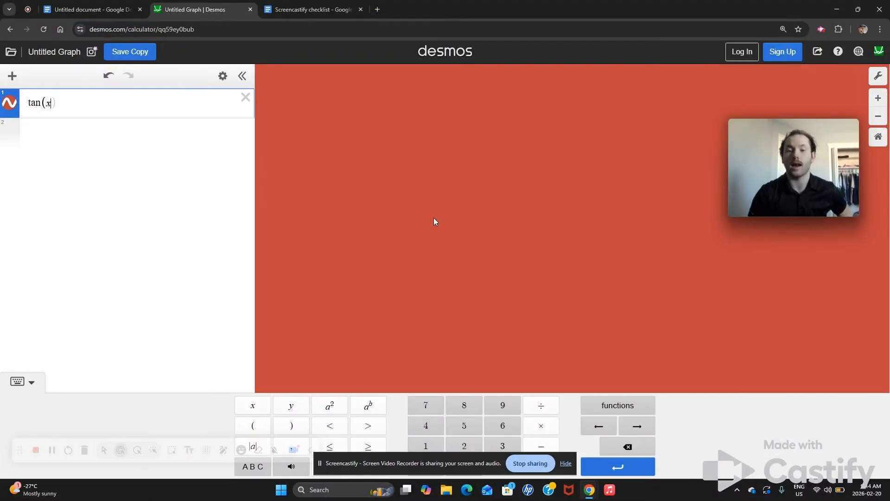
pyautogui.scroll(5, 435, 221)
pyautogui.scroll(6, 434, 220)
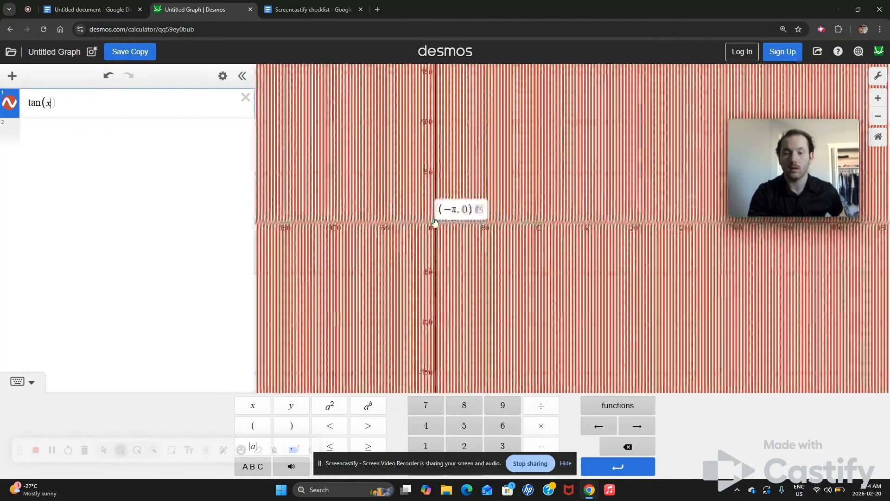
pyautogui.scroll(3, 434, 221)
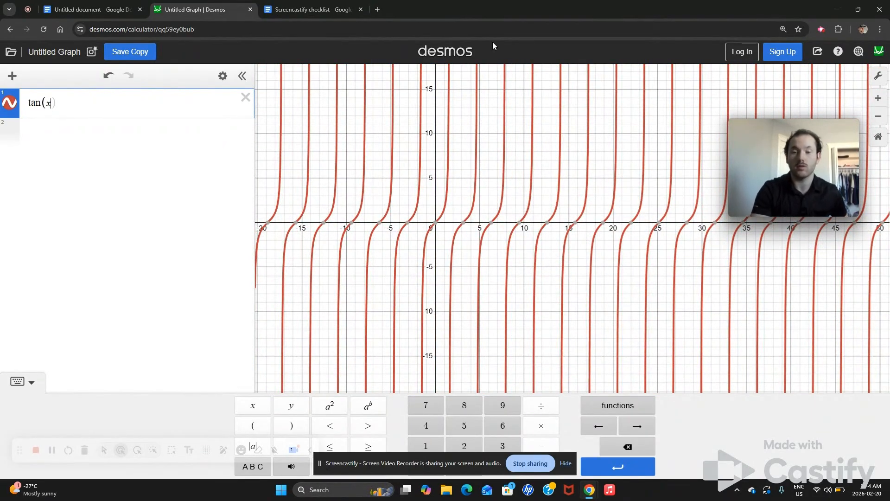
# - Delete the tan(x) expression
pyautogui.click(246, 97)
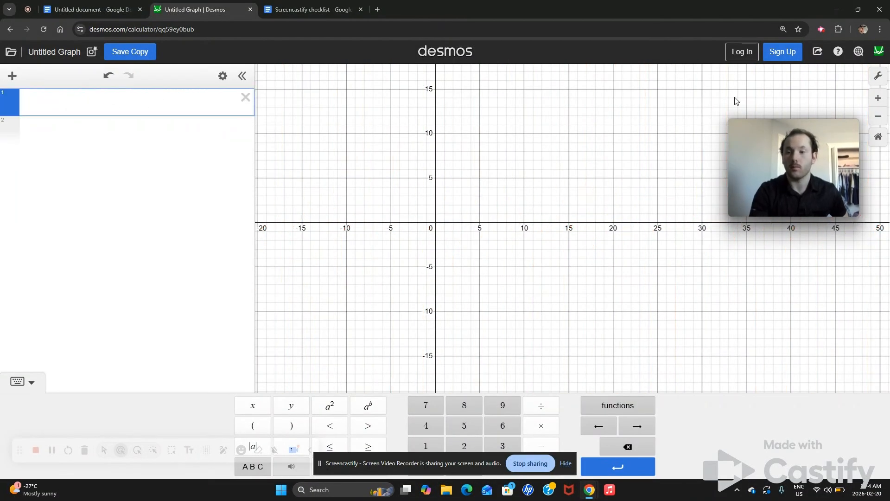
pyautogui.click(878, 76)
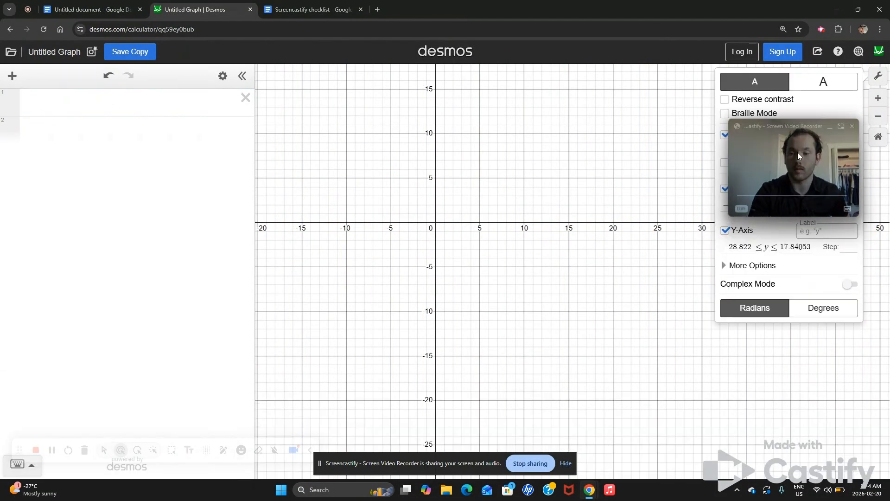
pyautogui.rightClick(603, 121)
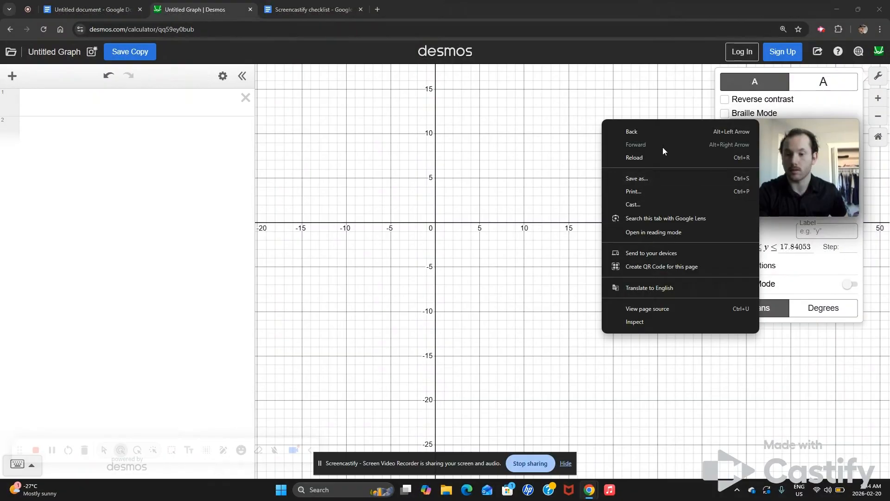
pyautogui.click(614, 93)
pyautogui.moveTo(803, 129)
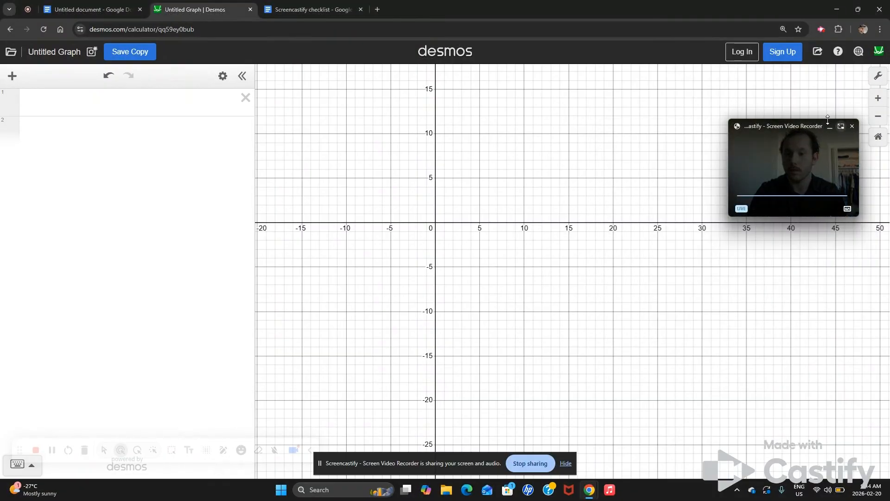
# - Open the graph settings and toggle Reverse contrast and Braille Mode on and off
pyautogui.click(877, 75)
pyautogui.moveTo(753, 156)
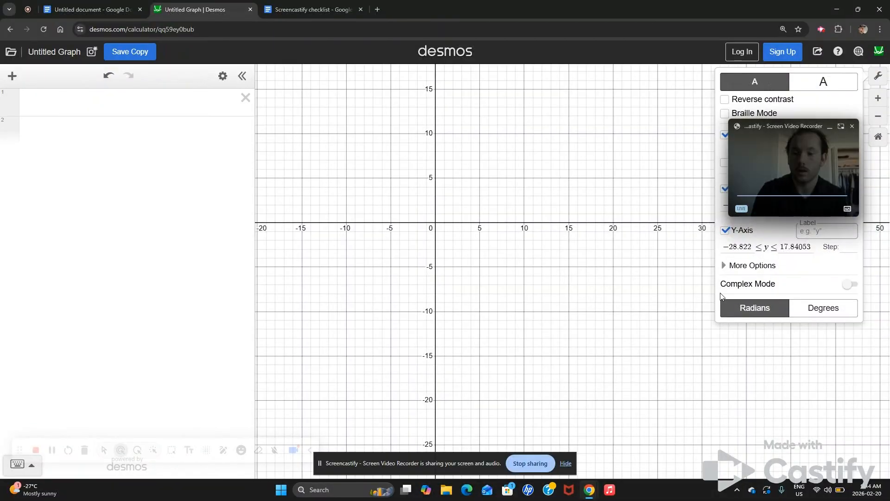
pyautogui.click(725, 100)
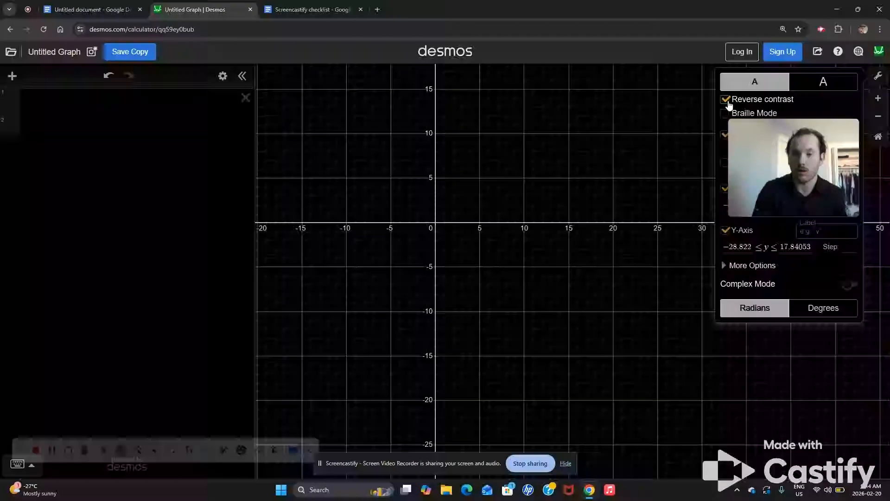
pyautogui.click(726, 99)
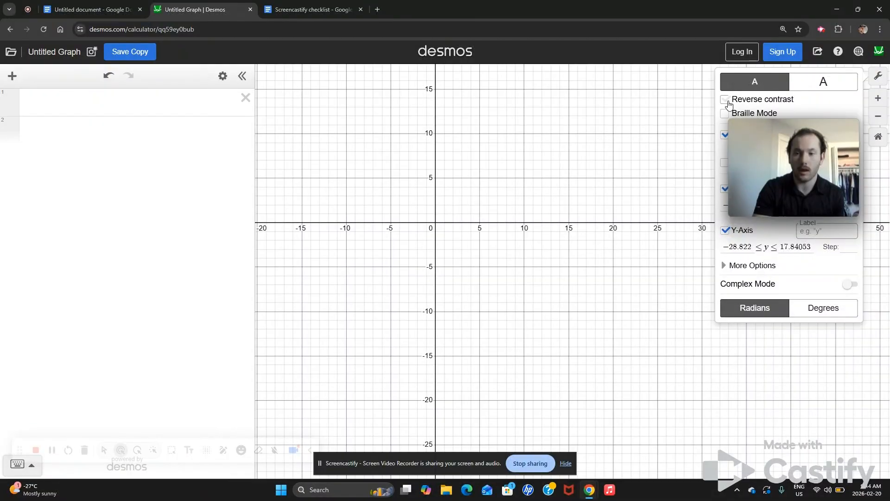
pyautogui.click(725, 113)
pyautogui.click(725, 113)
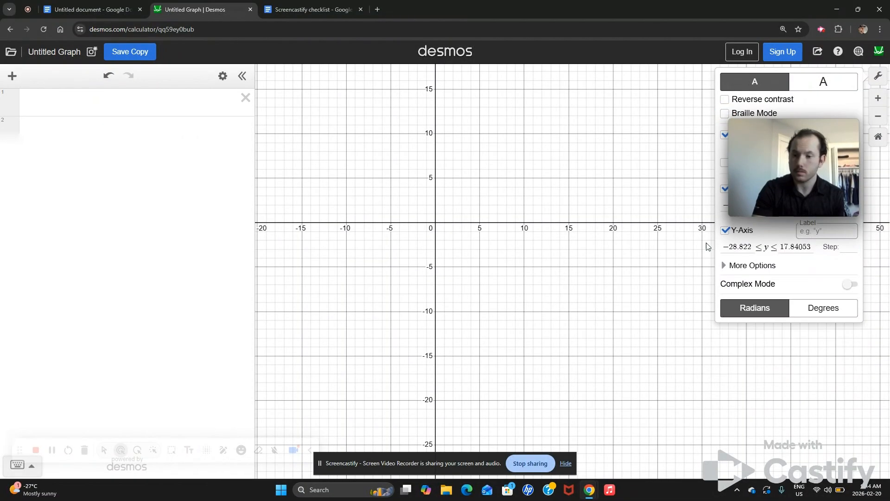
# - Expand More Options and switch both axes to Logarithmic, then back to Linear
pyautogui.click(748, 268)
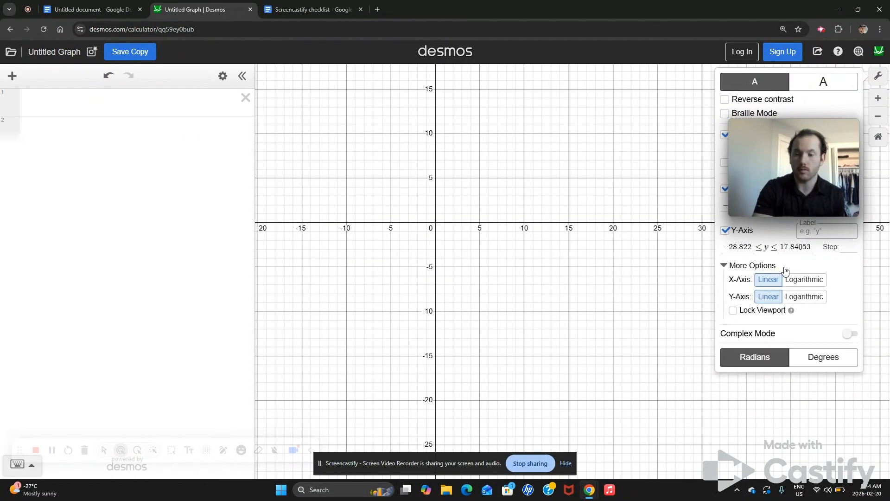
pyautogui.click(802, 280)
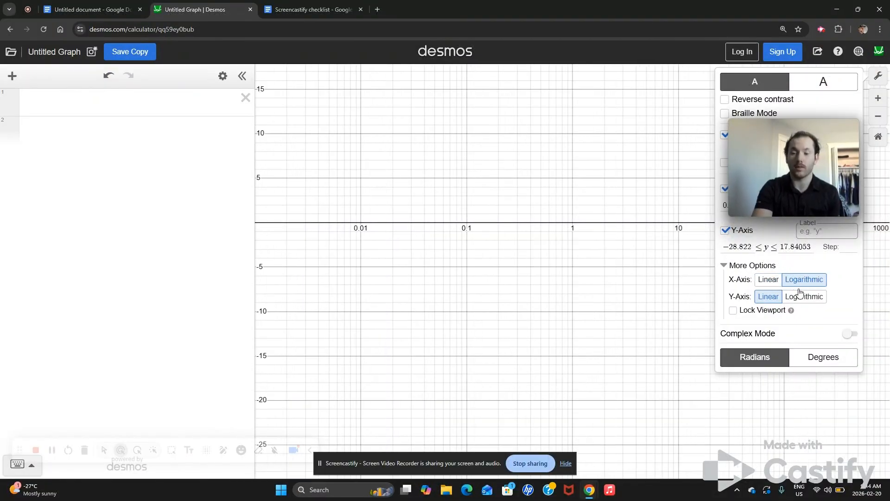
pyautogui.click(800, 296)
pyautogui.click(776, 282)
pyautogui.click(771, 296)
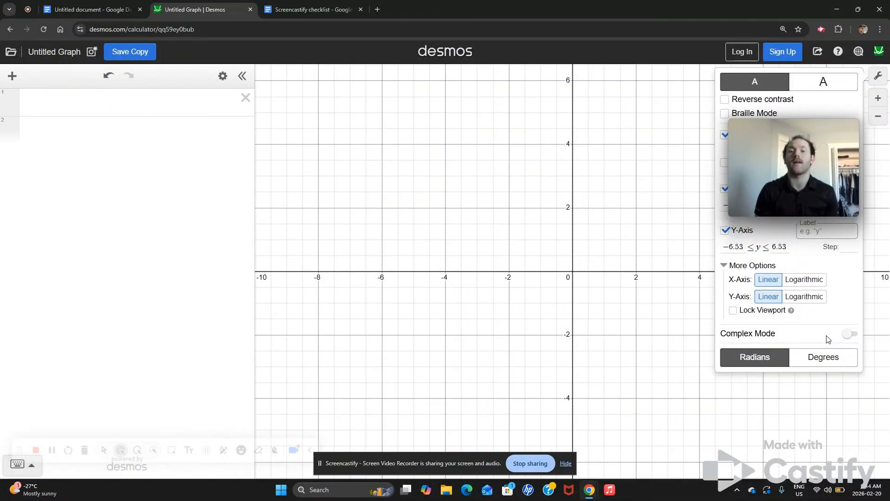
# - Toggle between Degrees and Radians ending on Radians, and switch Complex Mode on and off
pyautogui.click(813, 357)
pyautogui.click(779, 358)
pyautogui.click(817, 361)
pyautogui.click(771, 359)
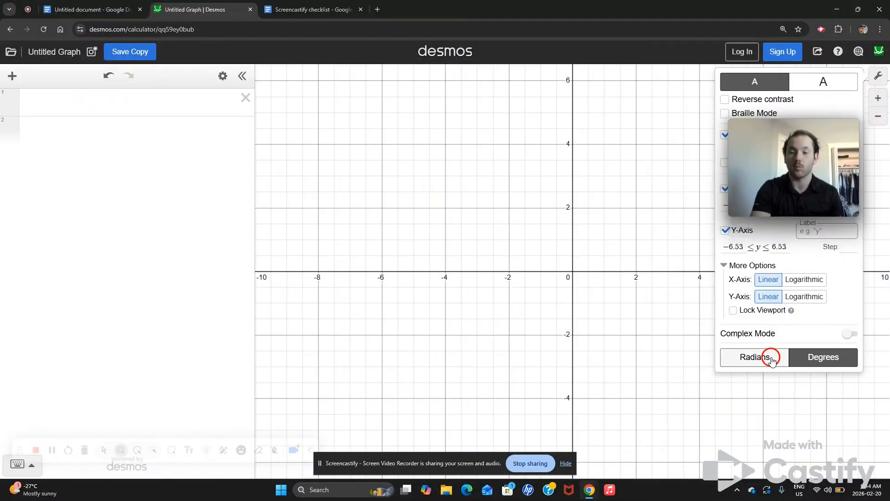
pyautogui.click(849, 334)
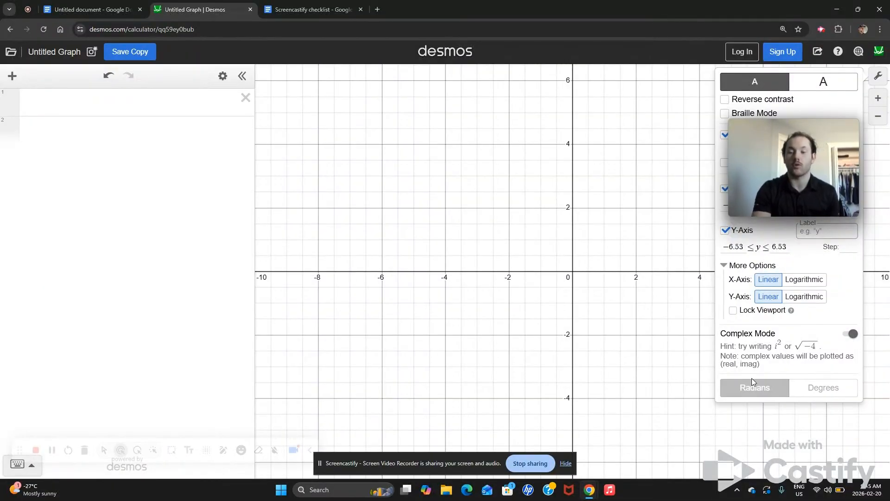
pyautogui.click(854, 333)
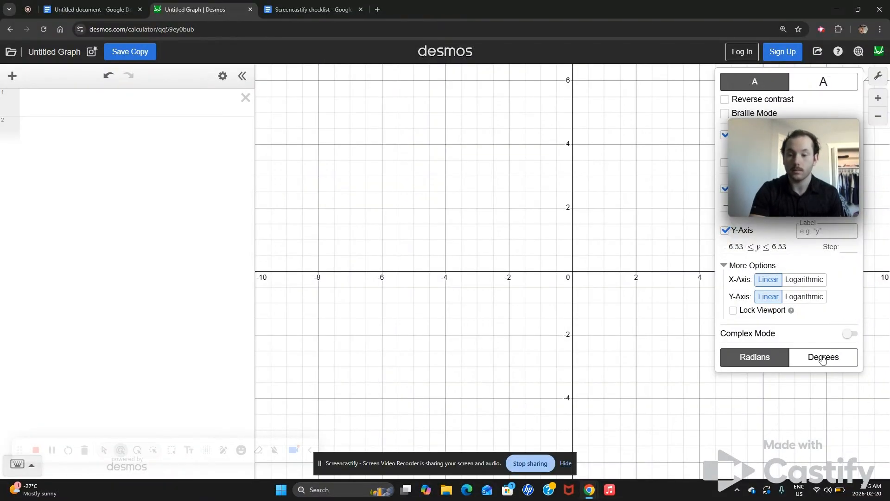
# - Set the graph to the large text size and close the settings panel
pyautogui.click(820, 79)
pyautogui.click(783, 81)
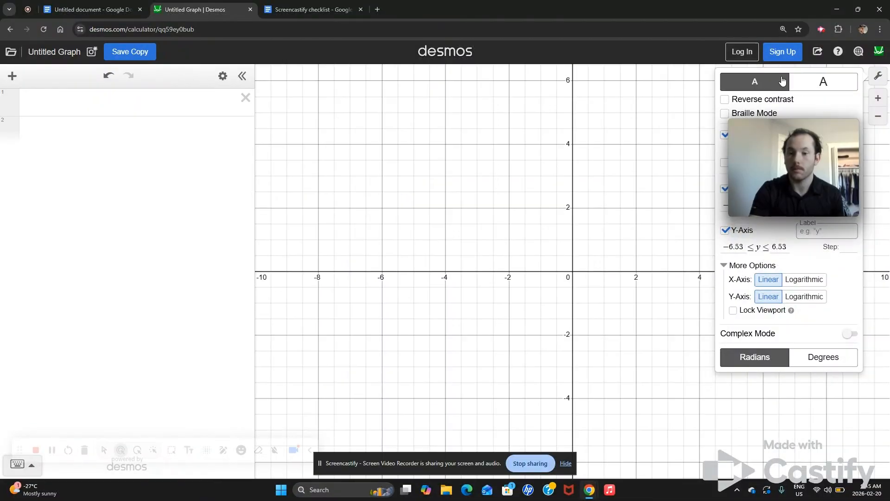
pyautogui.click(820, 83)
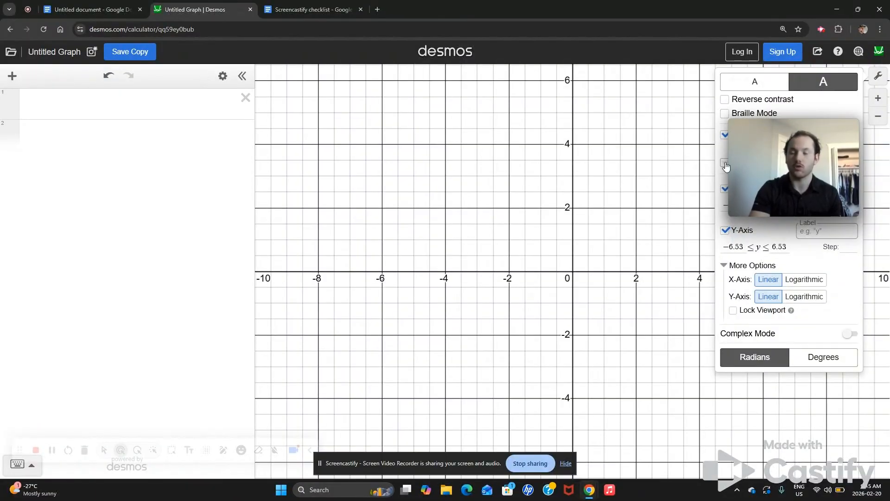
pyautogui.click(878, 75)
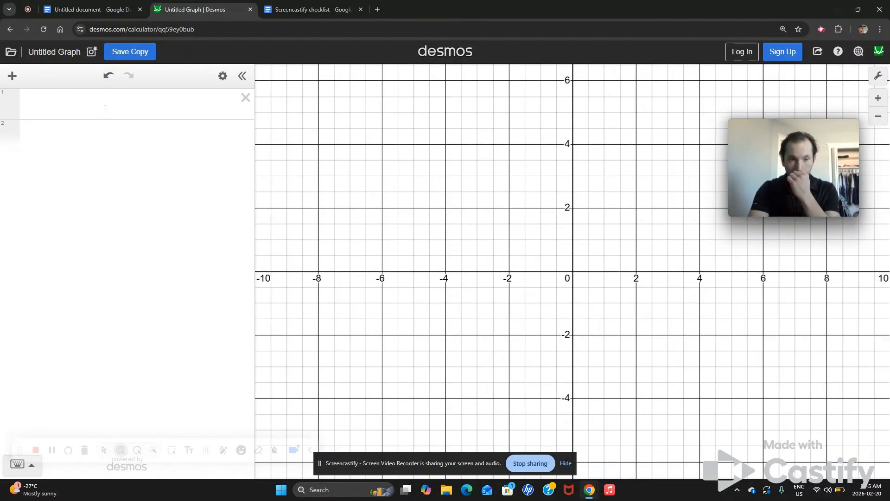
# - Open and exit the expression list's edit mode, then enter x in the first row
pyautogui.click(223, 77)
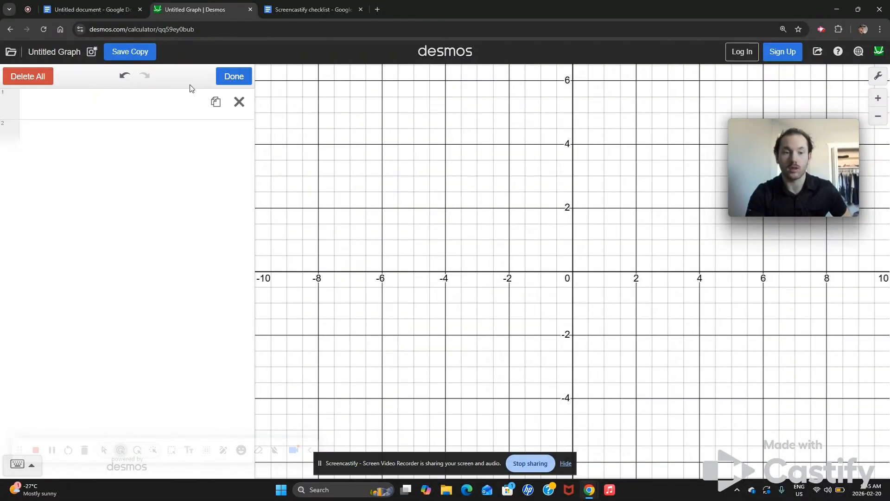
pyautogui.click(222, 78)
pyautogui.click(17, 463)
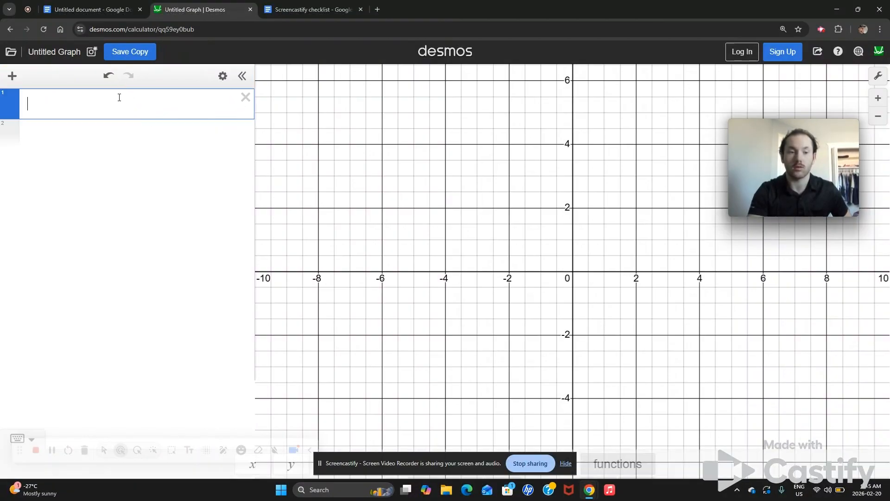
pyautogui.click(254, 395)
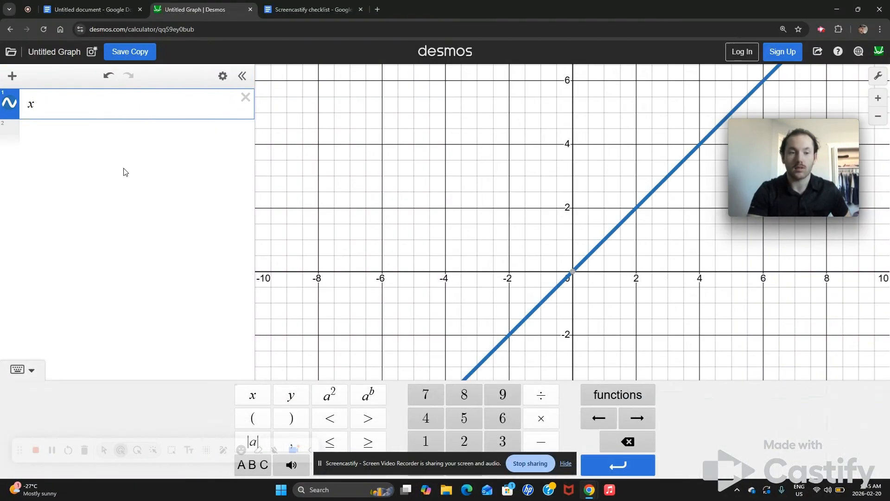
# - Add x² and x³ as new expressions using the math keypad
pyautogui.click(32, 131)
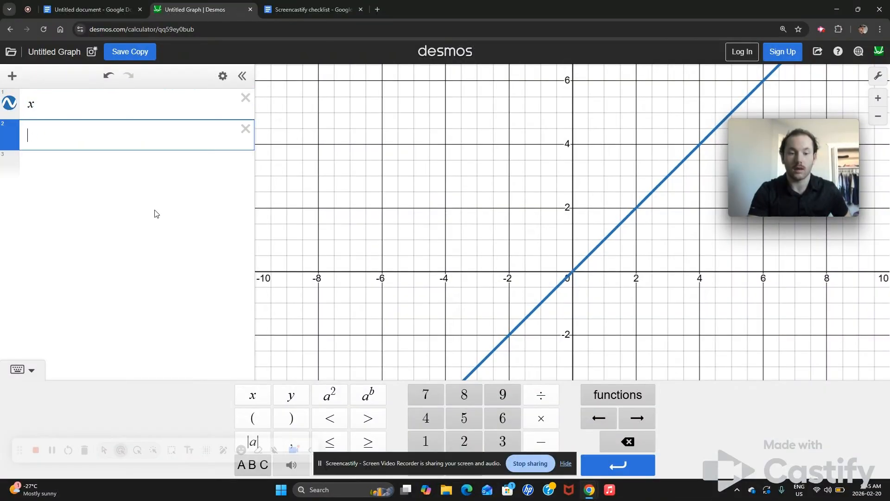
pyautogui.click(253, 395)
pyautogui.click(325, 399)
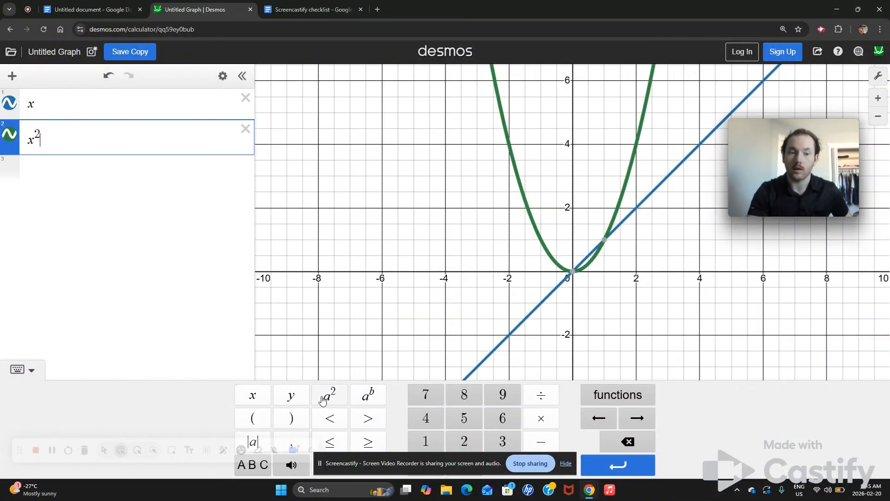
pyautogui.click(50, 173)
pyautogui.click(254, 395)
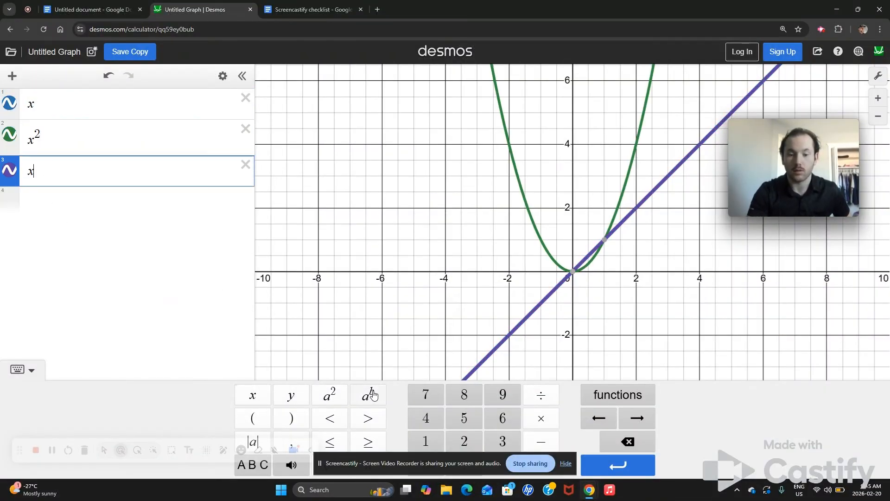
pyautogui.click(369, 394)
pyautogui.click(487, 443)
# - Add x⁴ as a fourth expression with the keypad
pyautogui.click(92, 217)
pyautogui.click(254, 395)
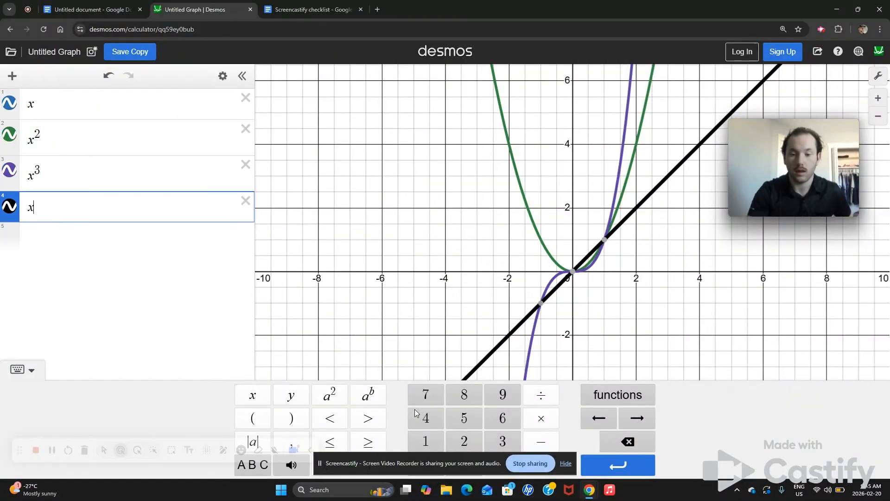
pyautogui.click(368, 394)
pyautogui.click(419, 422)
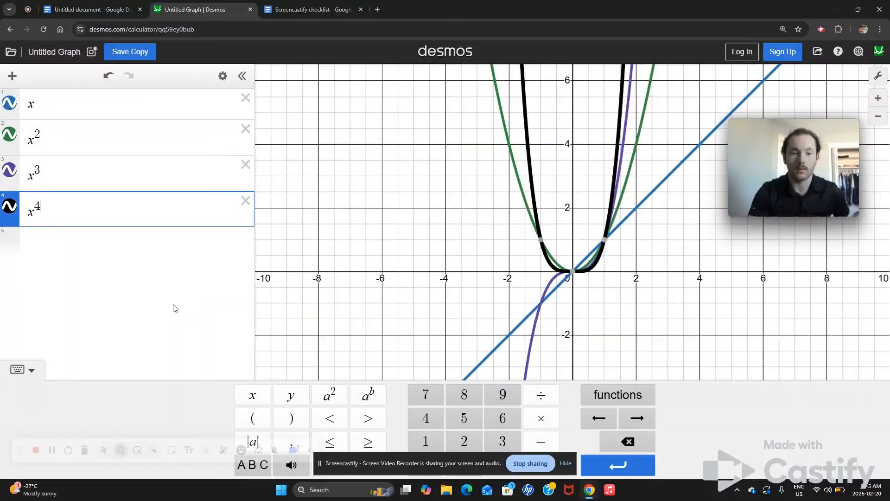
# - Create a table of values from the x expression
pyautogui.scroll(-3, 354, 257)
pyautogui.scroll(-4, 355, 257)
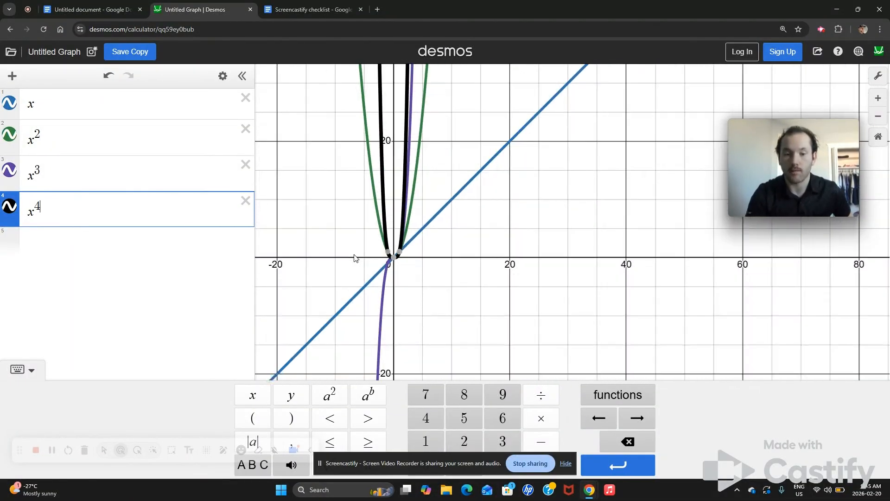
pyautogui.scroll(3, 355, 258)
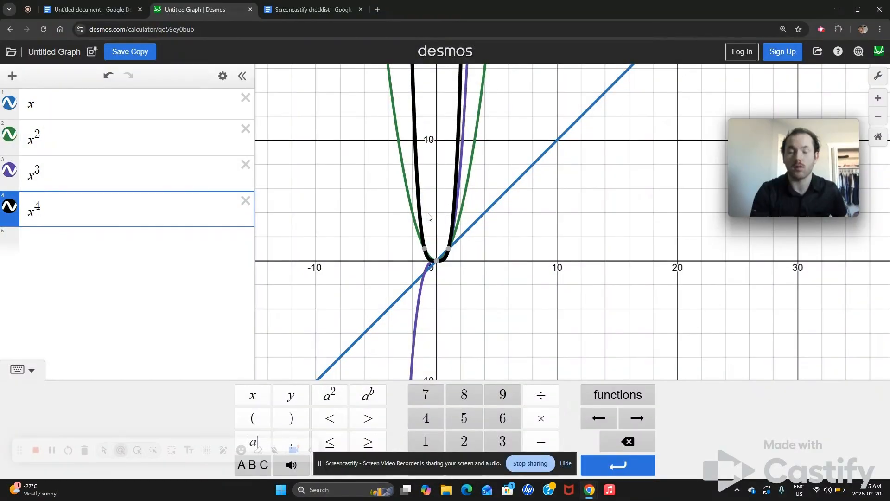
pyautogui.scroll(5, 429, 217)
pyautogui.scroll(-2, 427, 214)
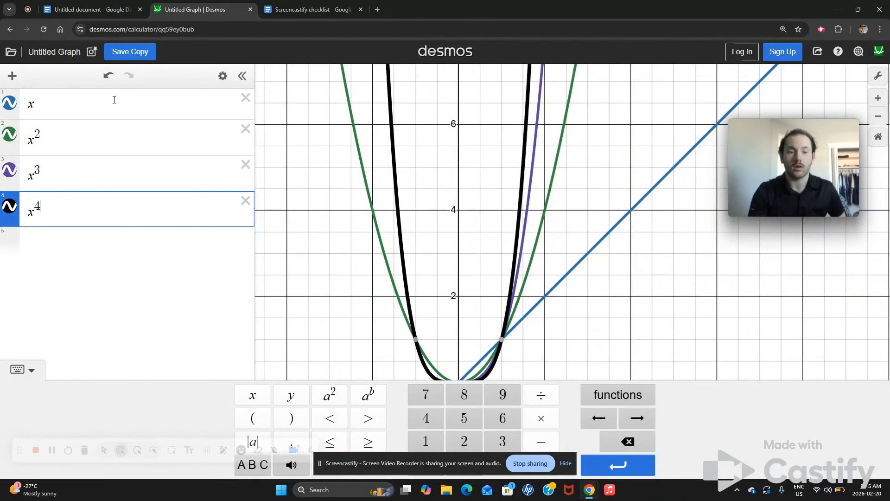
pyautogui.click(223, 75)
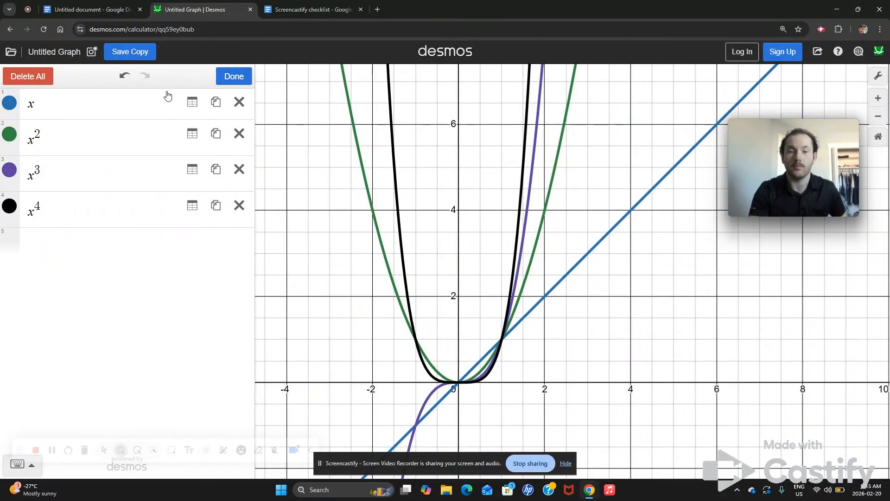
pyautogui.click(195, 110)
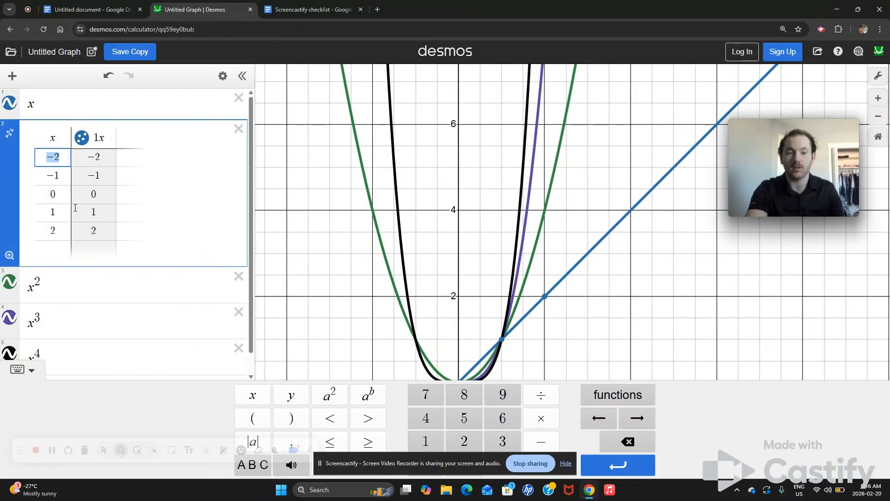
# - Set the table's second x value to 3.645
pyautogui.press('BackSpace')
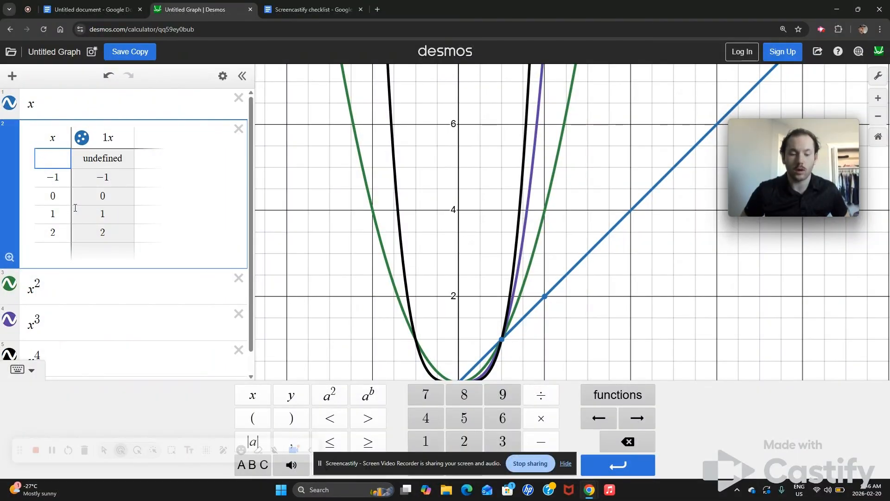
pyautogui.write('-2')
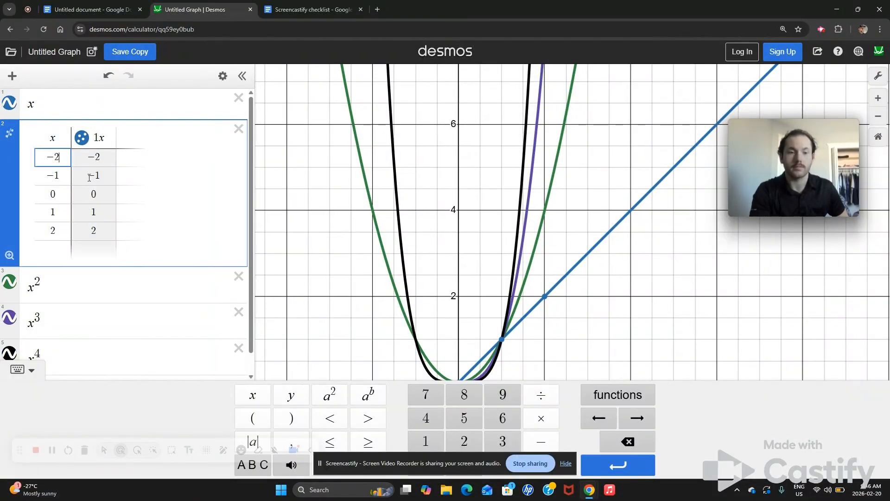
pyautogui.doubleClick(69, 179)
pyautogui.press('BackSpace')
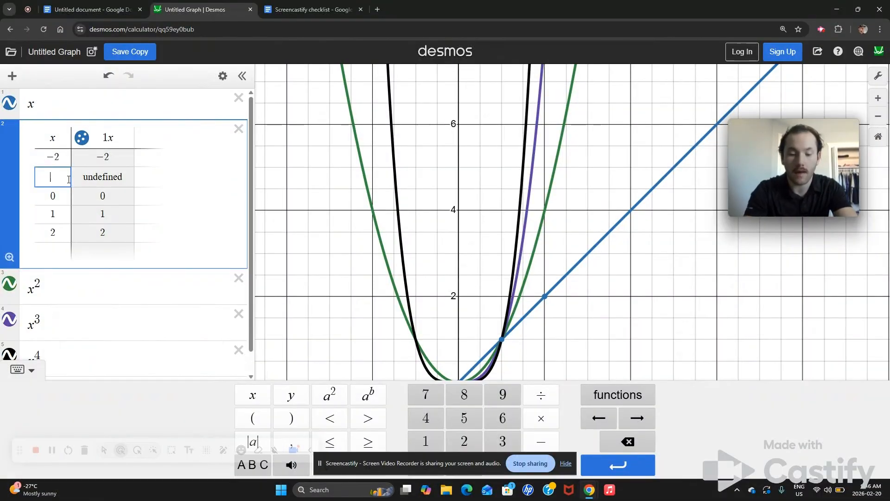
pyautogui.write('3.645')
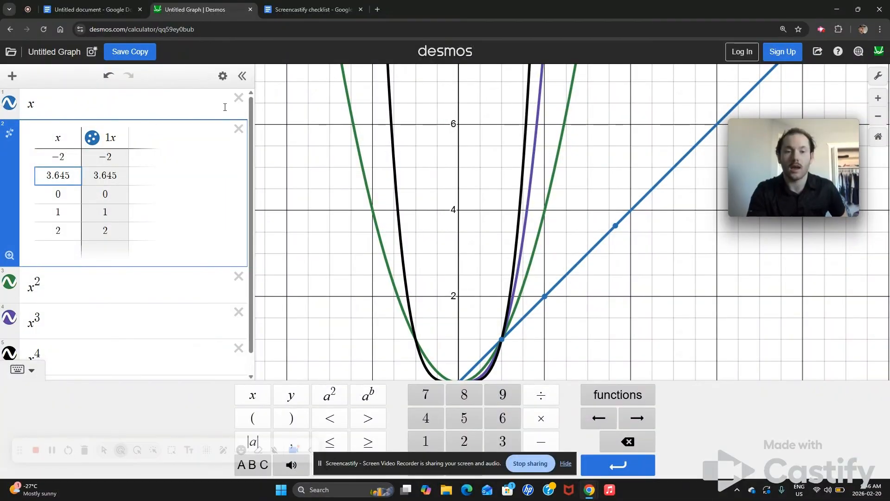
# - Delete the table and then clear all expressions from the graph
pyautogui.click(239, 133)
pyautogui.click(244, 131)
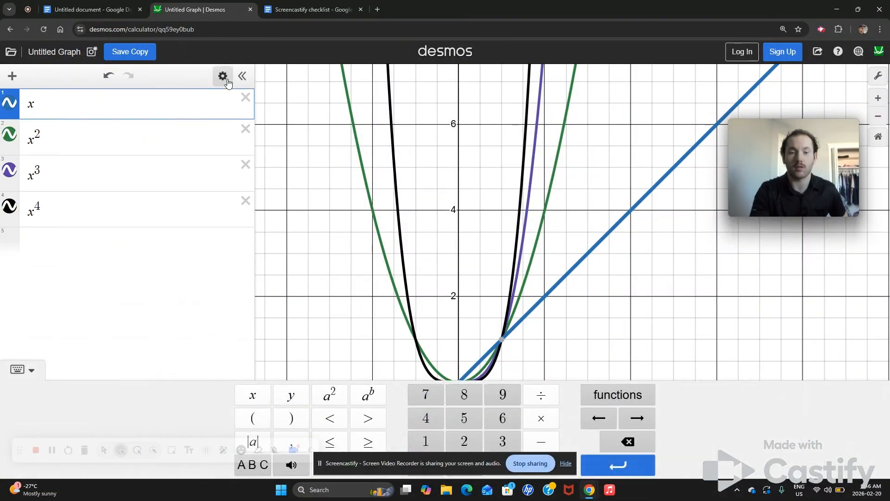
pyautogui.click(224, 76)
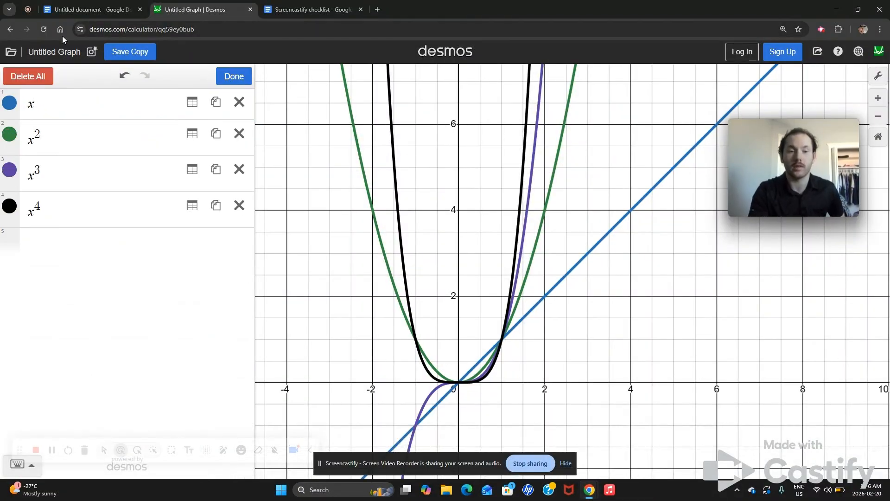
pyautogui.click(30, 79)
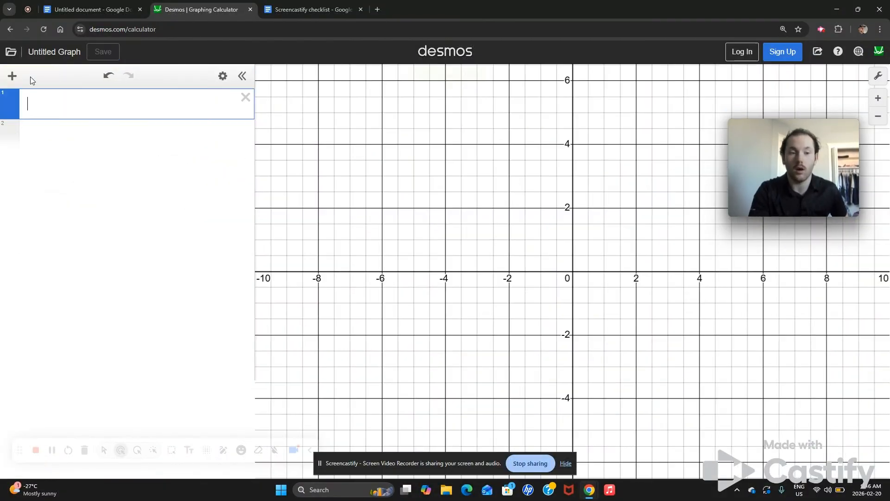
# - Switch to the Google Doc and highlight the "How to use Desmos" line in green
pyautogui.click(116, 6)
pyautogui.click(403, 196)
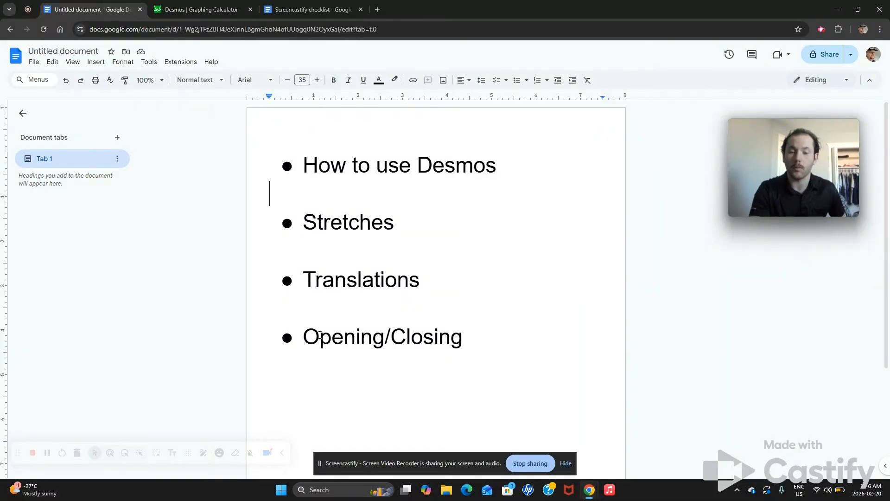
pyautogui.moveTo(304, 166); pyautogui.dragTo(530, 183)
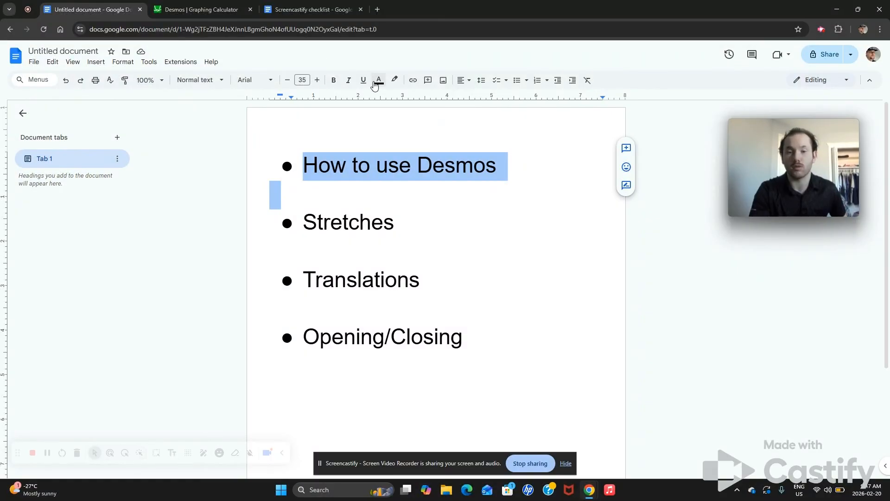
pyautogui.click(395, 81)
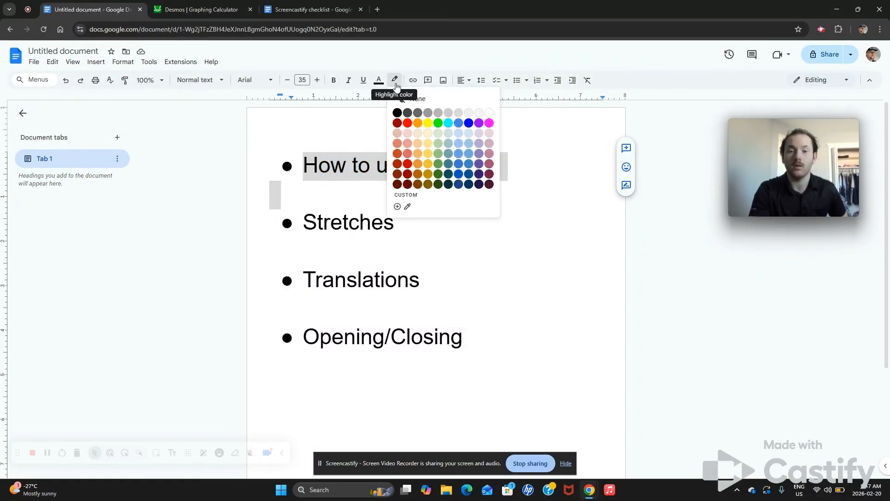
pyautogui.click(437, 123)
pyautogui.click(465, 193)
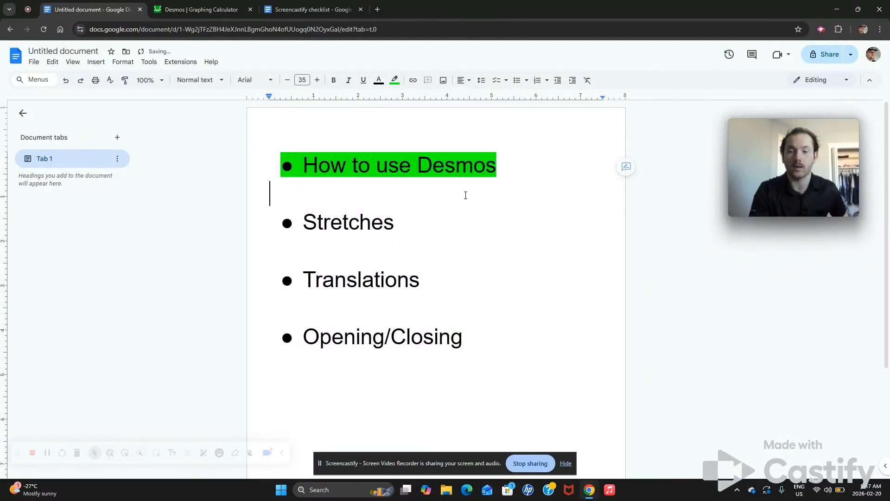
# - Return to the Desmos graph and hide the math keypad
pyautogui.click(279, 6)
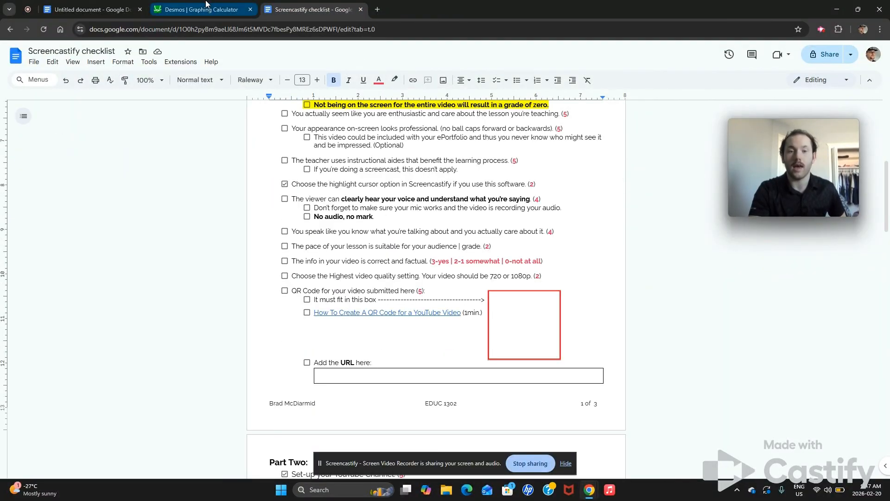
pyautogui.click(209, 9)
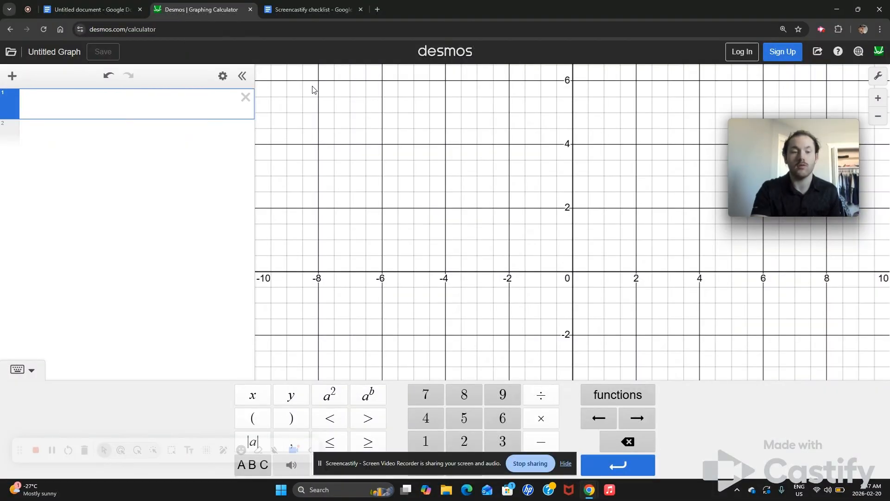
pyautogui.click(20, 369)
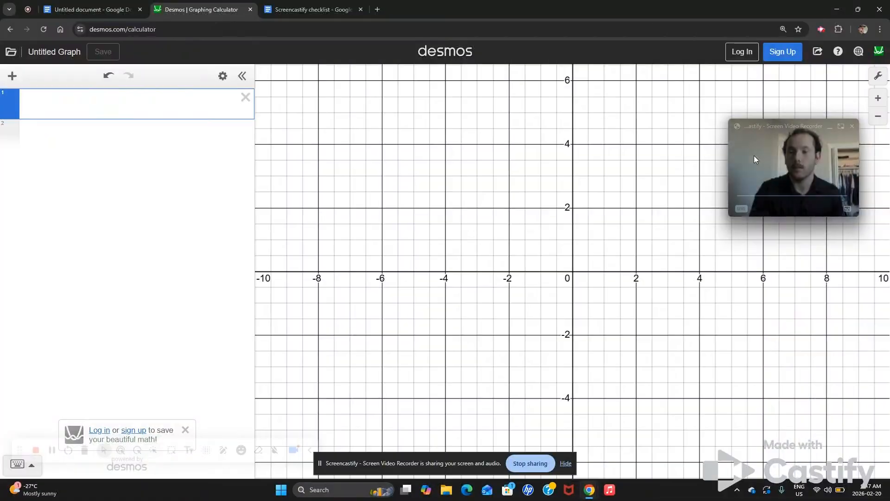
# - Turn on Reverse contrast and set the small text size in the graph settings
pyautogui.click(881, 81)
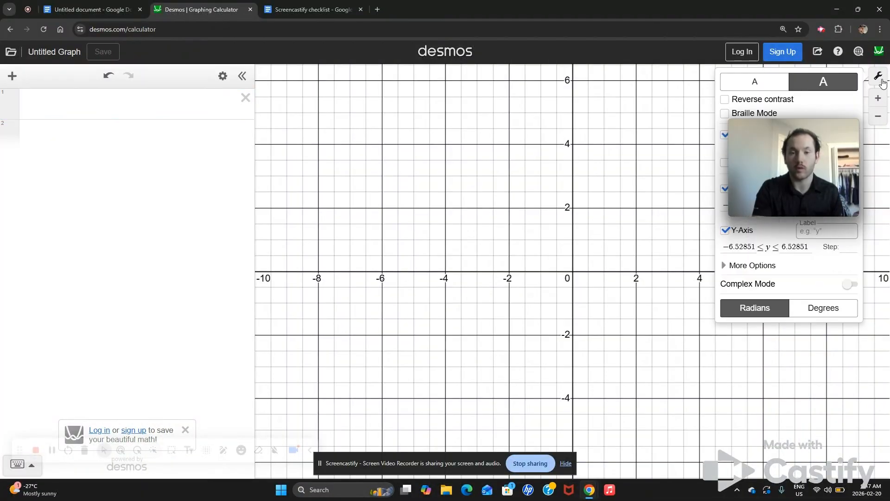
pyautogui.click(757, 82)
pyautogui.click(812, 87)
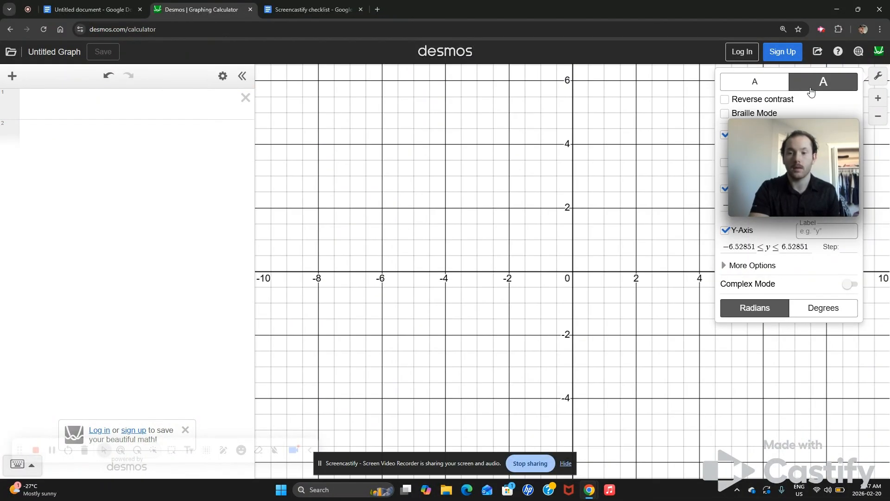
pyautogui.click(733, 101)
pyautogui.click(741, 89)
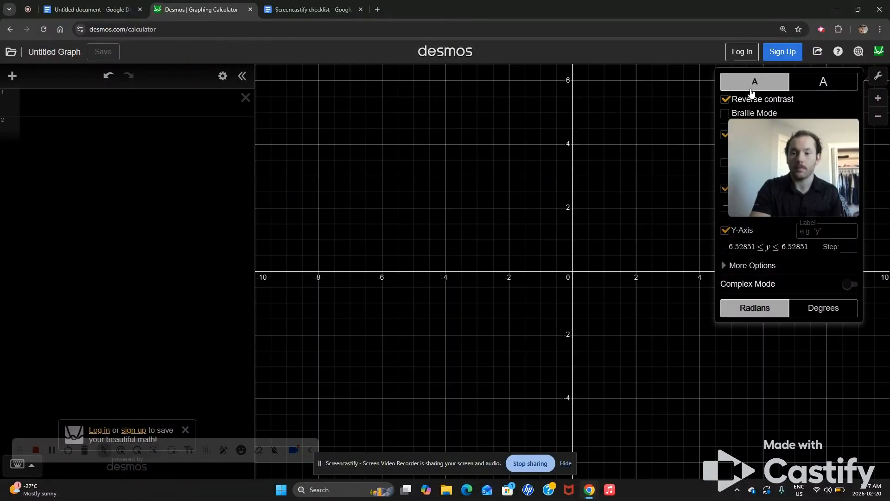
# - Duplicate the empty expression row until there are five rows
pyautogui.click(222, 76)
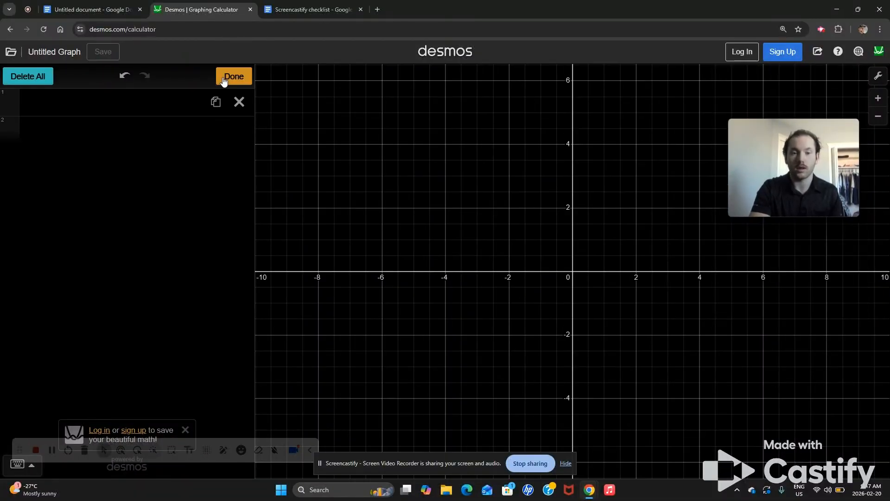
pyautogui.click(211, 105)
pyautogui.click(217, 131)
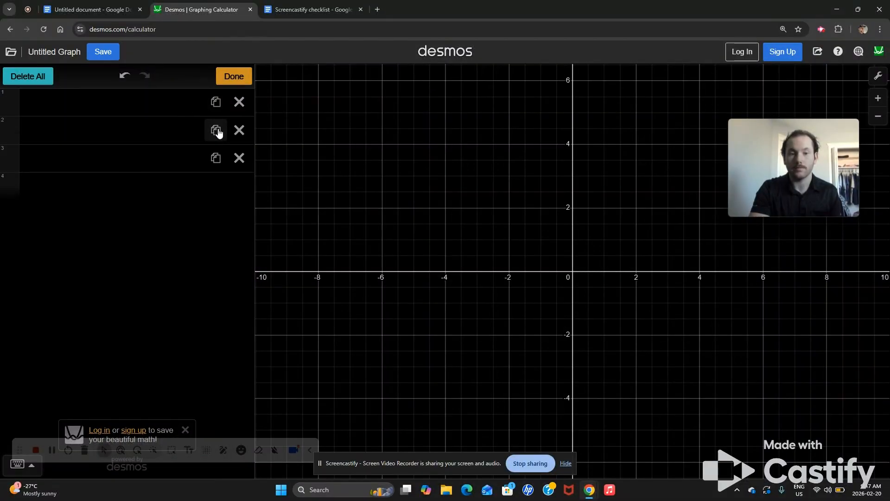
pyautogui.click(216, 158)
pyautogui.click(216, 186)
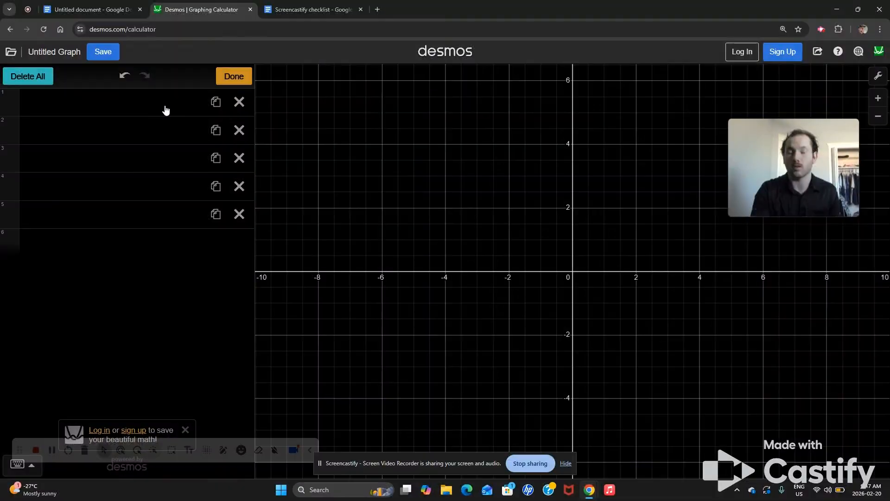
# - Enter x in the first row and create a table of values from it
pyautogui.click(88, 97)
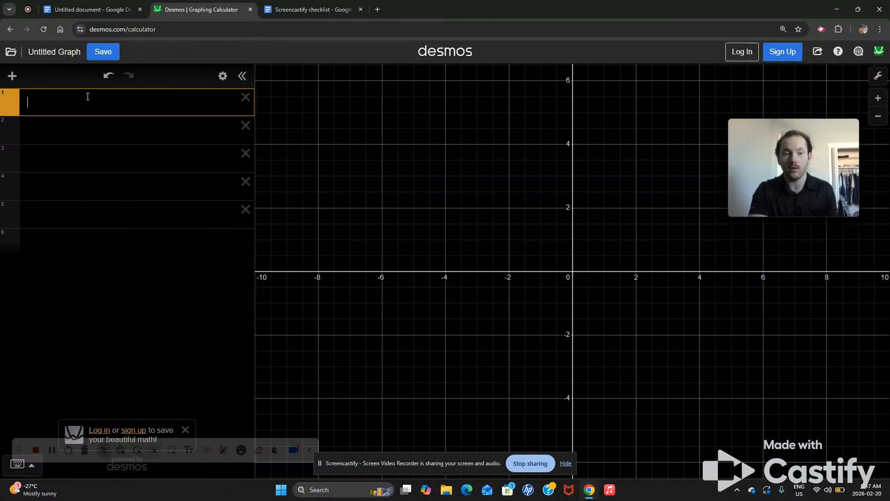
pyautogui.write('x')
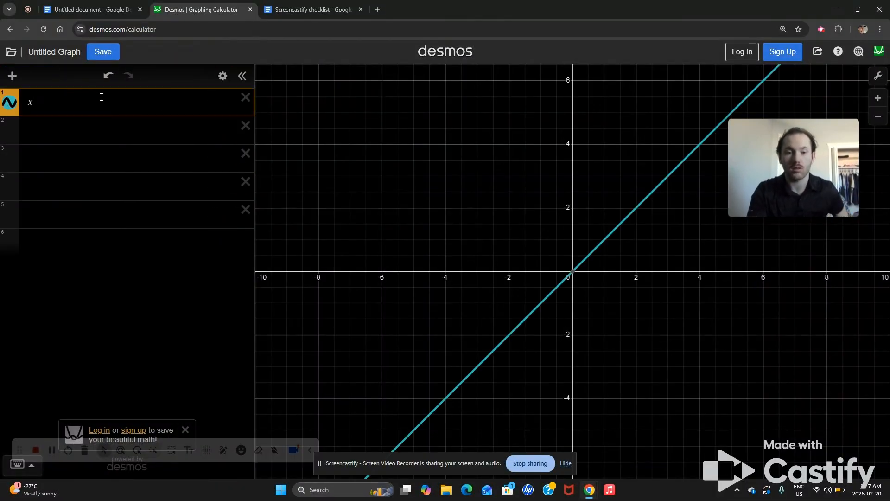
pyautogui.click(222, 76)
pyautogui.click(192, 103)
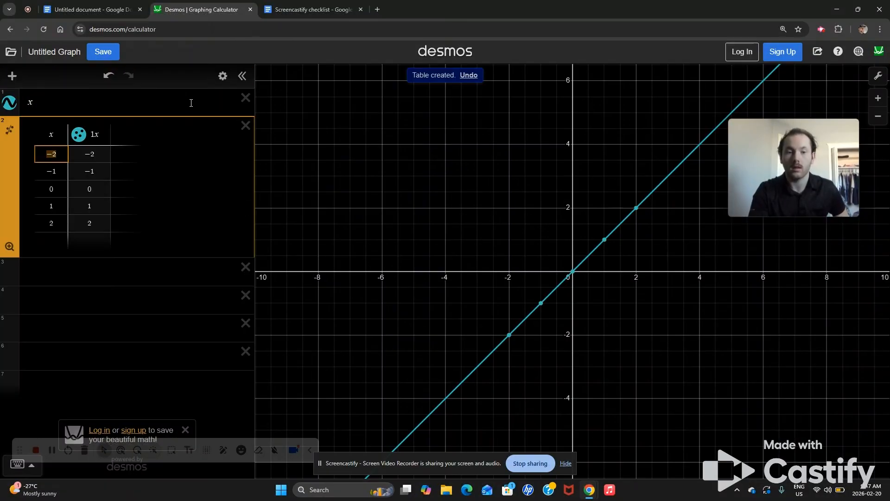
# - Delete all expressions from the graph
pyautogui.click(222, 76)
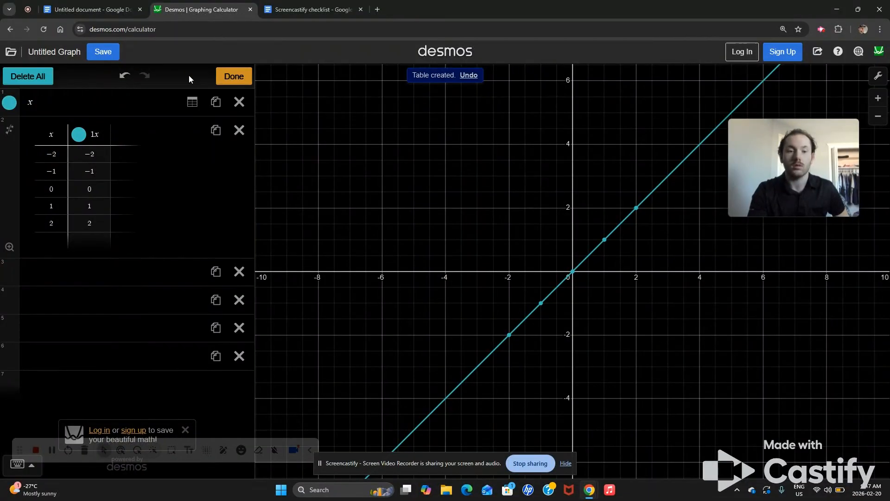
pyautogui.click(27, 78)
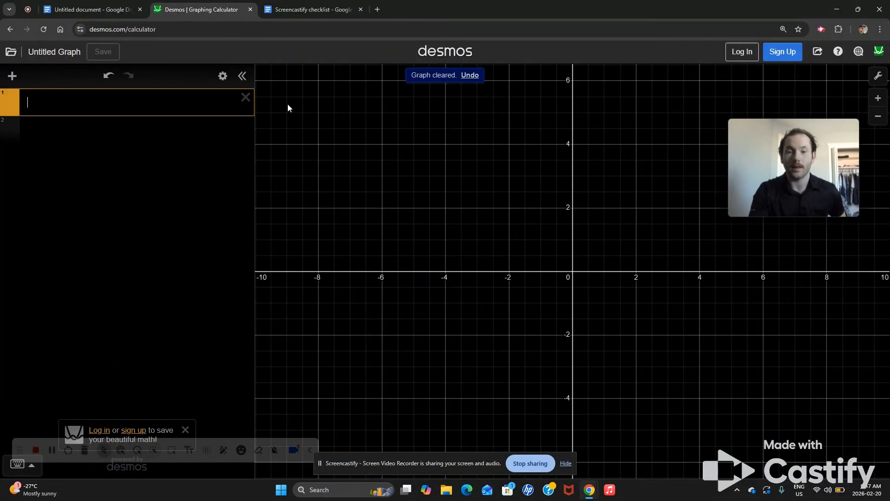